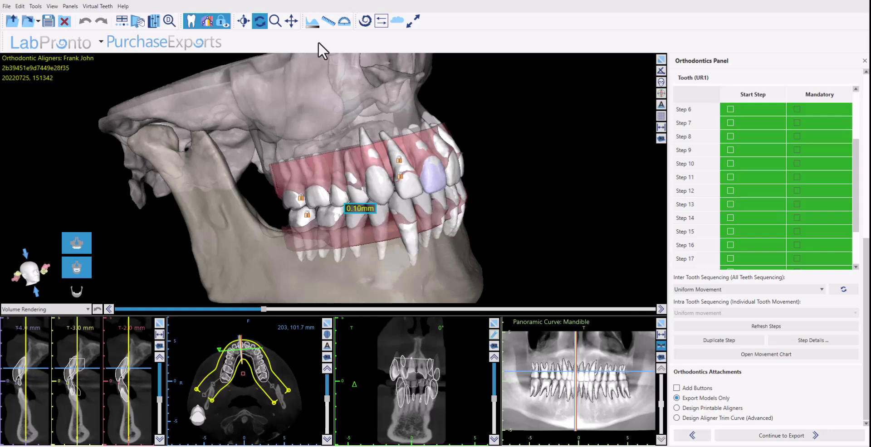
Inspect the skull and aligner models from frontal and lateral angles, then continue to export.
left_click_drag(546, 111, 579, 132)
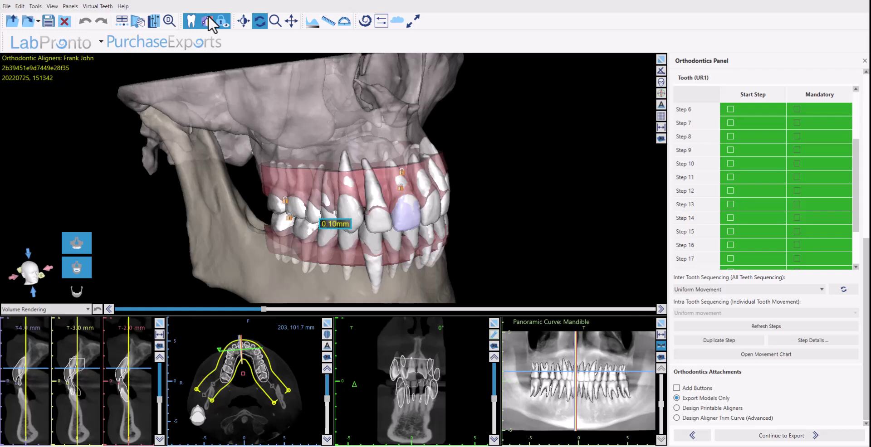
left_click_drag(101, 112, 159, 114)
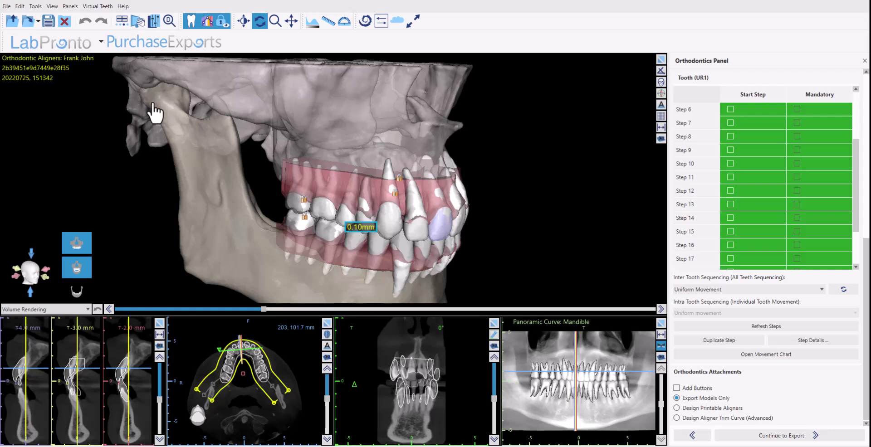
left_click_drag(184, 140, 210, 148)
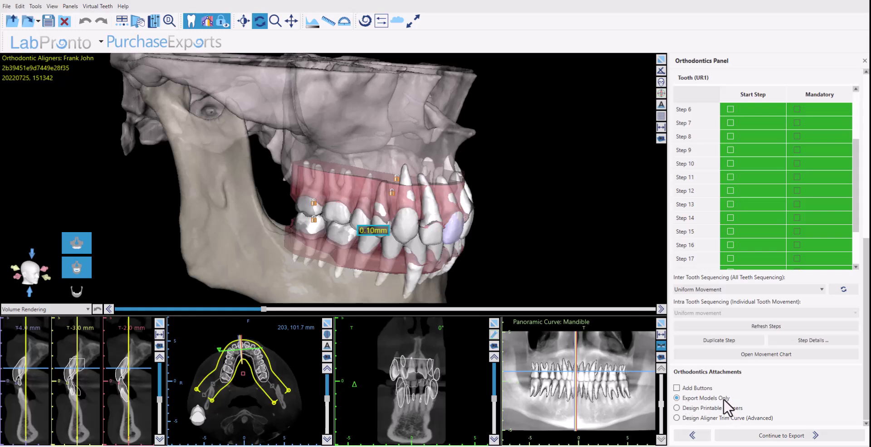
left_click(762, 440)
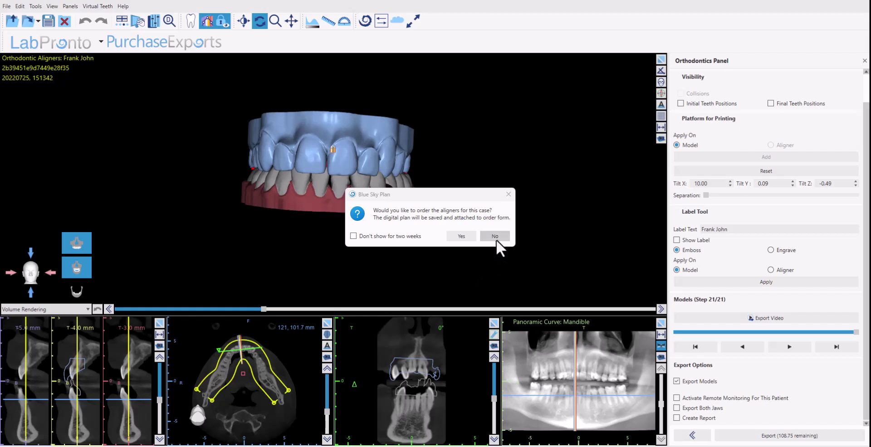
Save the case .bsb project to the Desktop and discard the LabPronto aligner order form.
left_click(462, 237)
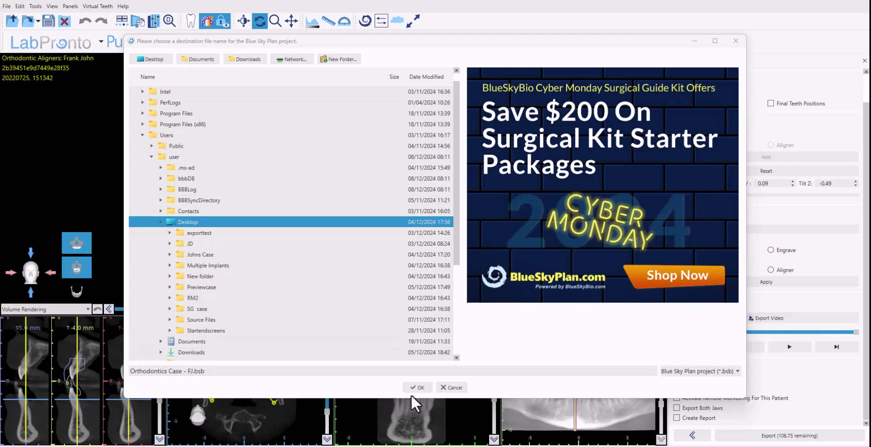
left_click(421, 389)
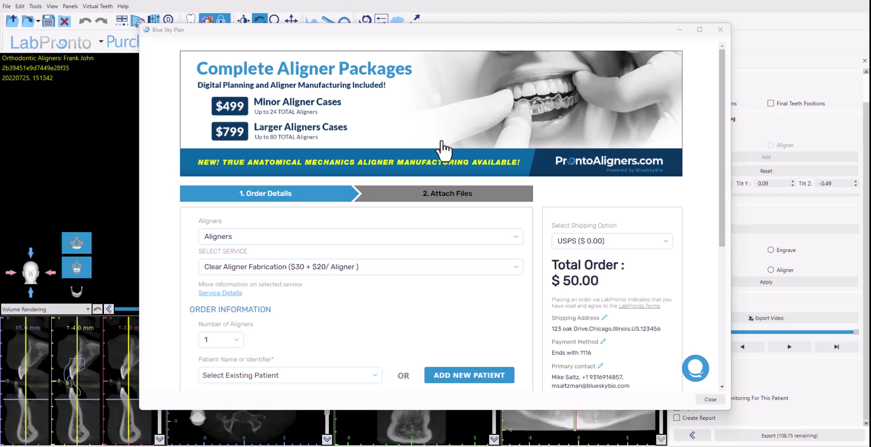
left_click(720, 401)
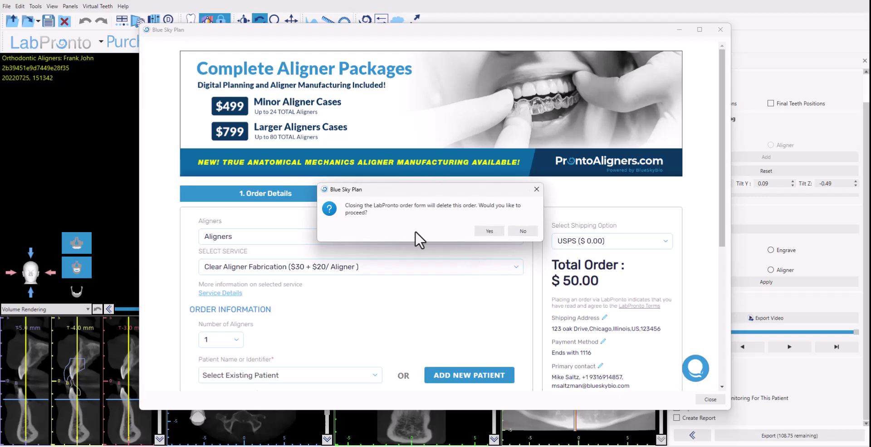
left_click(488, 231)
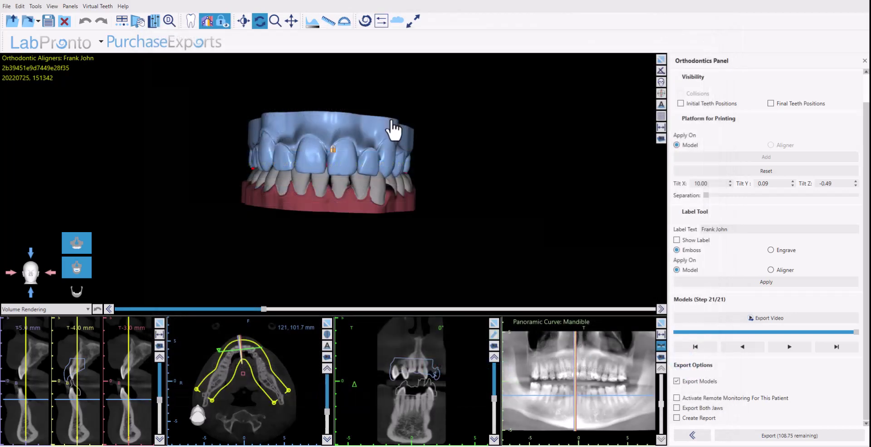
left_click_drag(273, 252, 375, 269)
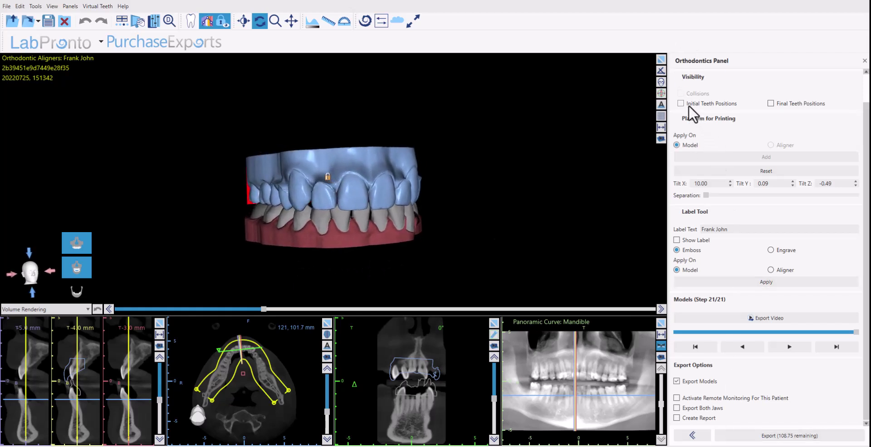
left_click(812, 103)
left_click(812, 103)
left_click_drag(164, 210, 222, 217)
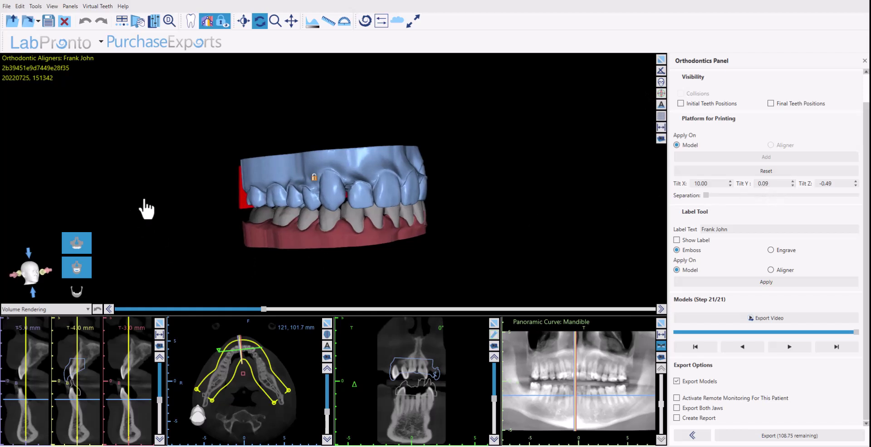
left_click_drag(194, 213, 604, 165)
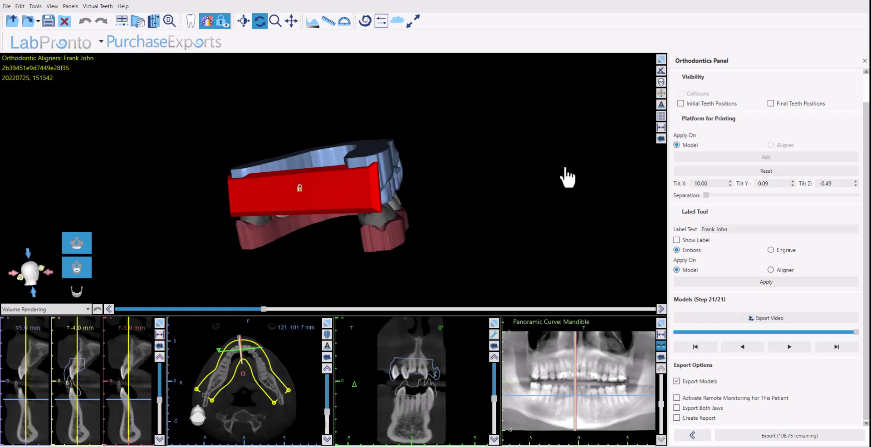
left_click_drag(565, 175, 301, 235)
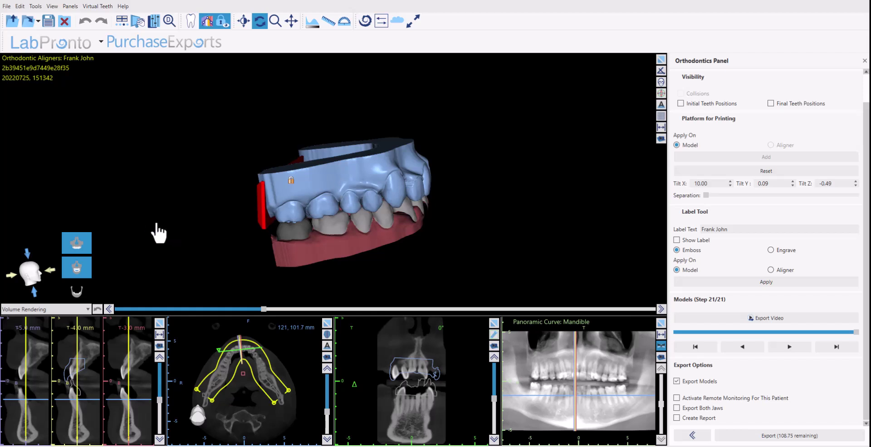
left_click_drag(159, 236, 521, 185)
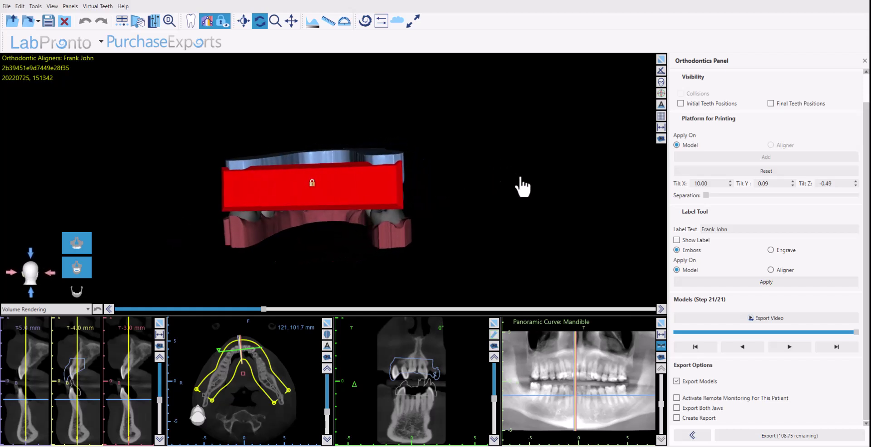
Unlock the red printing platform and rotate it, bringing Tilt X to about -1.12.
right_click(284, 202)
left_click(296, 208)
left_click(306, 202)
left_click_drag(86, 195, 408, 179)
left_click_drag(447, 113, 461, 130)
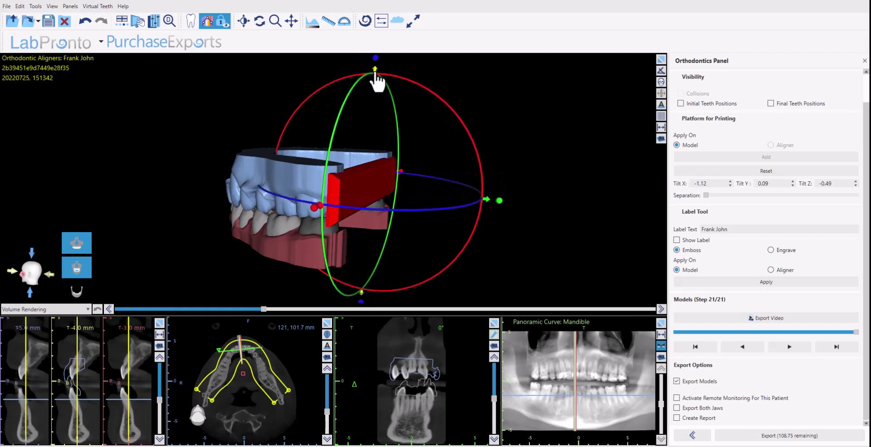
left_click_drag(372, 73, 379, 71)
left_click_drag(577, 136, 335, 202)
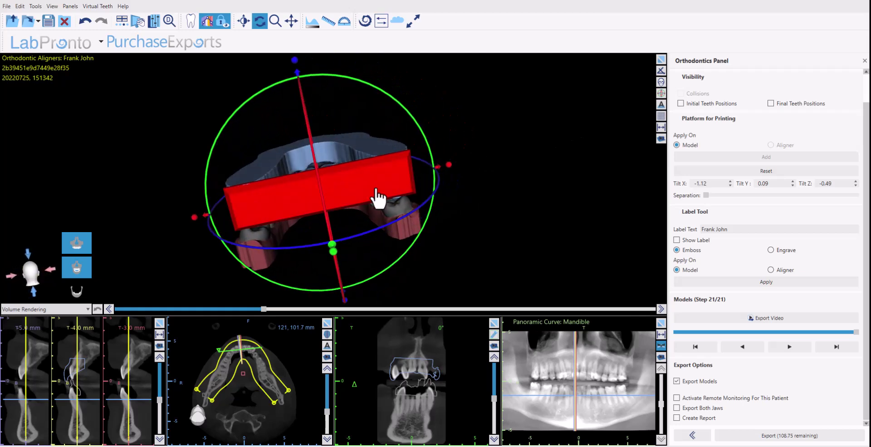
Fine-tune the platform rotation until it sits nearly flat at Tilt X -0.11.
left_click_drag(448, 168, 444, 169)
left_click_drag(194, 200, 256, 229)
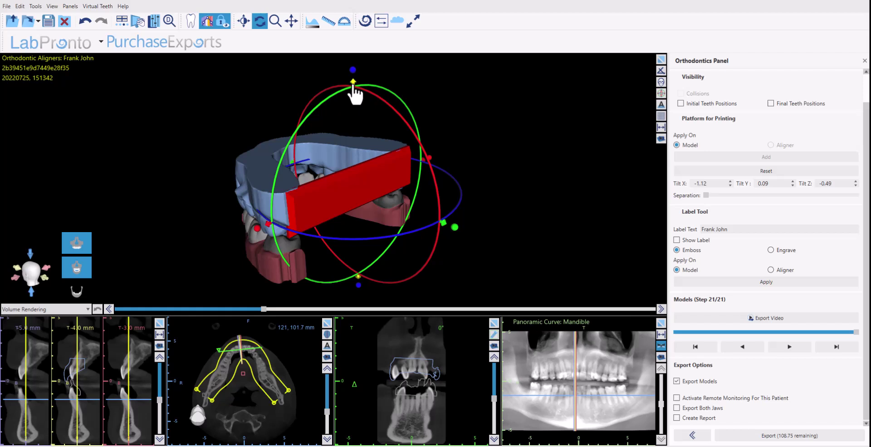
left_click_drag(354, 94, 357, 96)
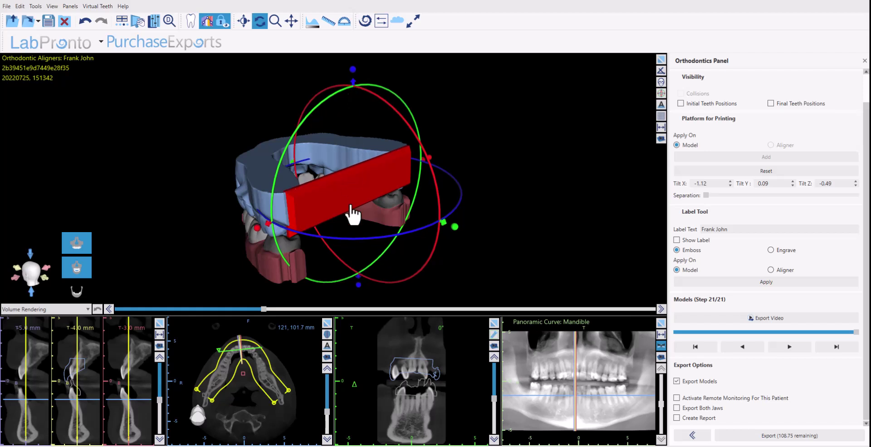
left_click_drag(358, 290, 357, 270)
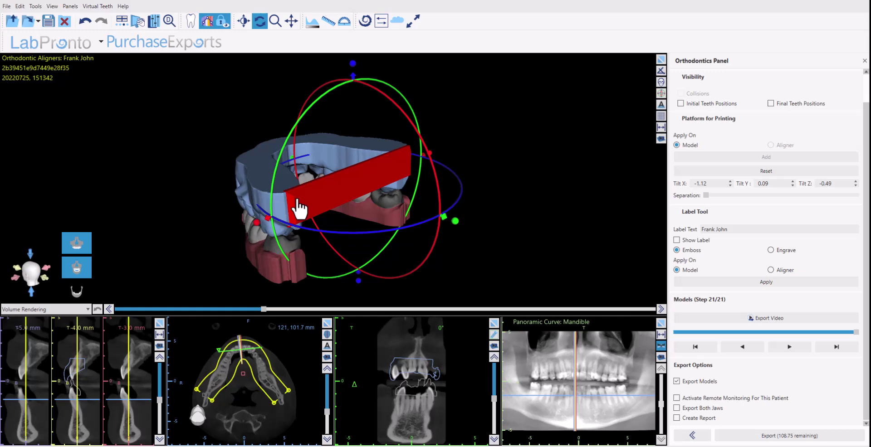
left_click_drag(175, 227, 252, 240)
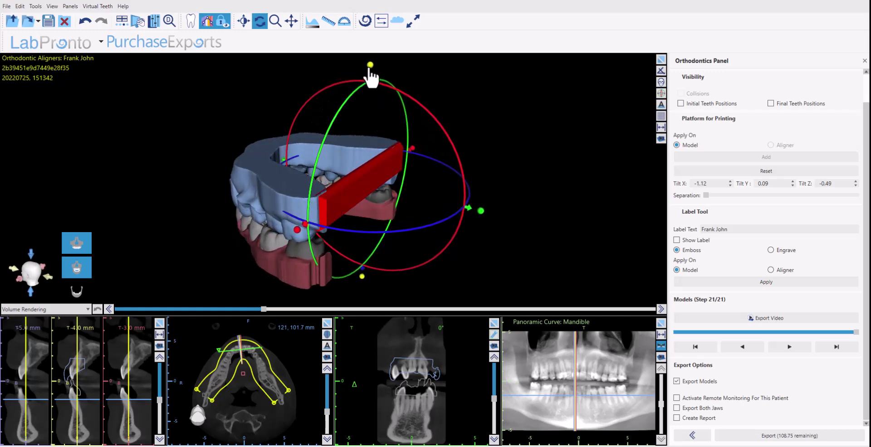
left_click_drag(450, 150, 471, 189)
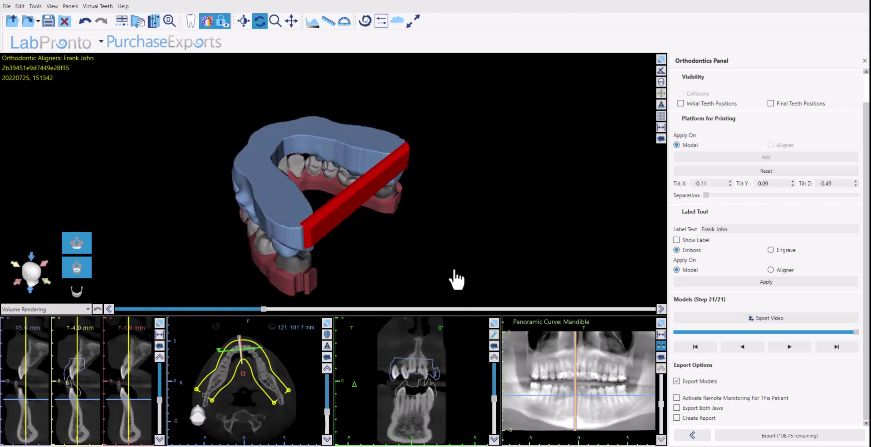
left_click_drag(457, 278, 474, 255)
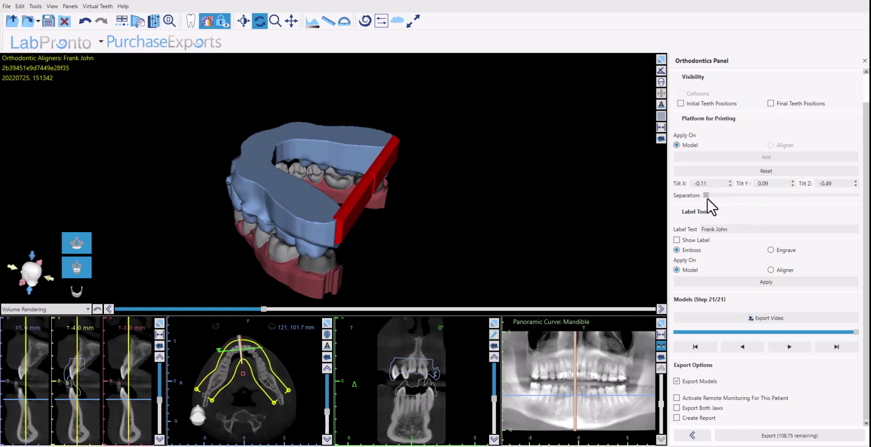
Drag the Separation slider right so the platform splits into two end blocks, then check it.
left_click_drag(714, 200, 759, 202)
left_click_drag(511, 262, 472, 274)
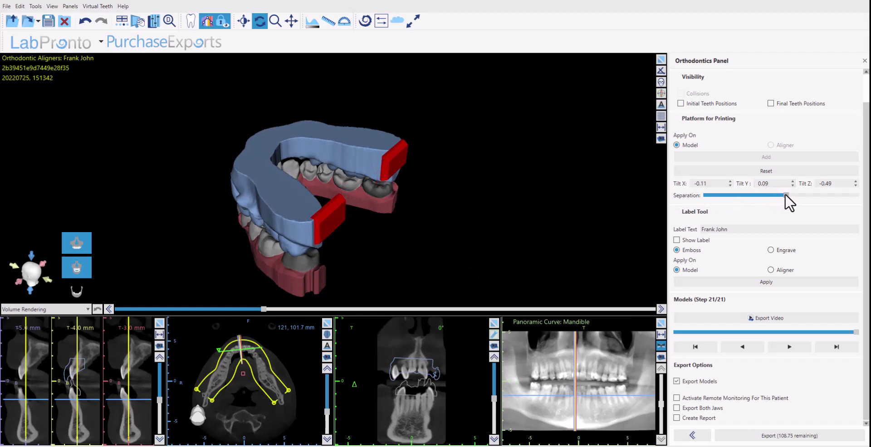
left_click(325, 230)
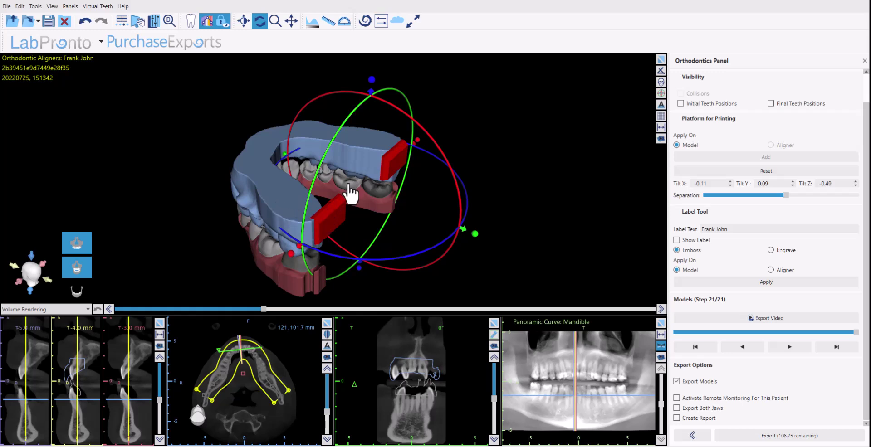
left_click_drag(375, 87, 493, 183)
On the lower jaw, unlock the platform, tilt it to -10.00 X, and push Separation near maximum.
left_click(370, 164)
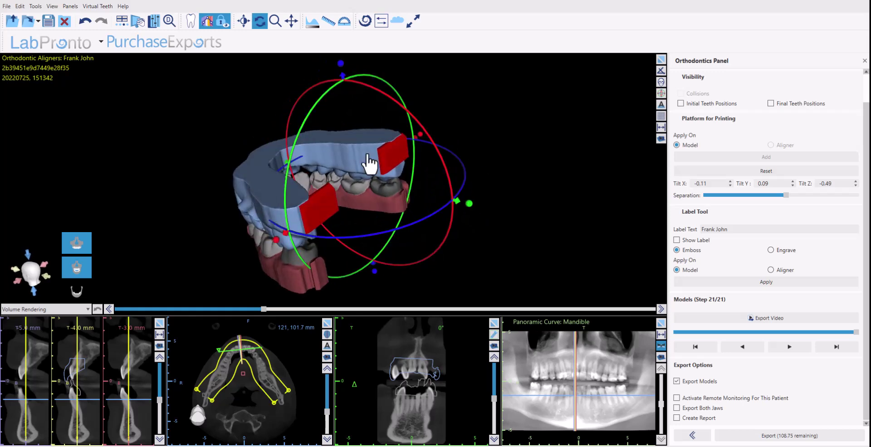
left_click(299, 287)
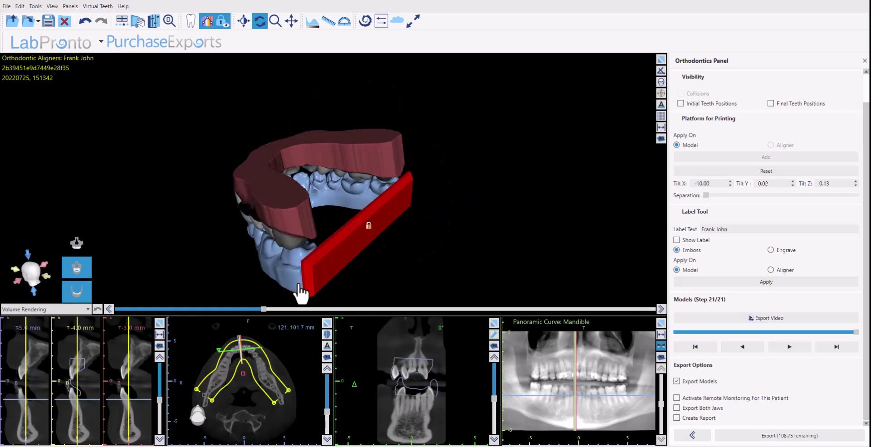
right_click(341, 271)
left_click(346, 281)
left_click(357, 256)
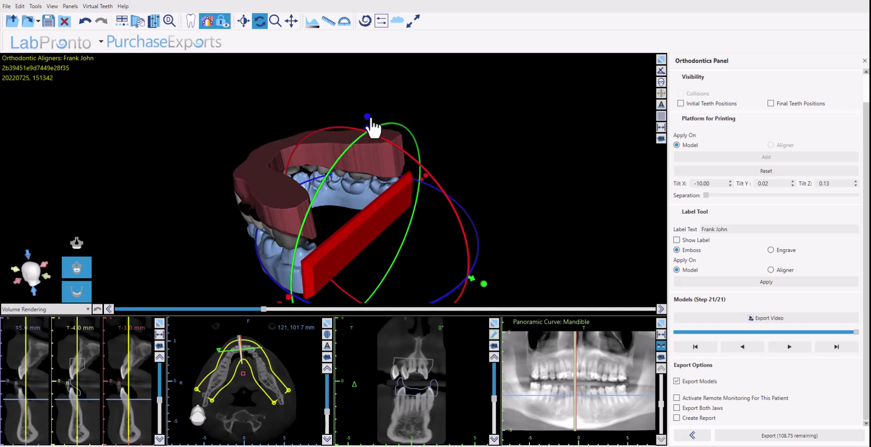
left_click_drag(369, 119, 370, 150)
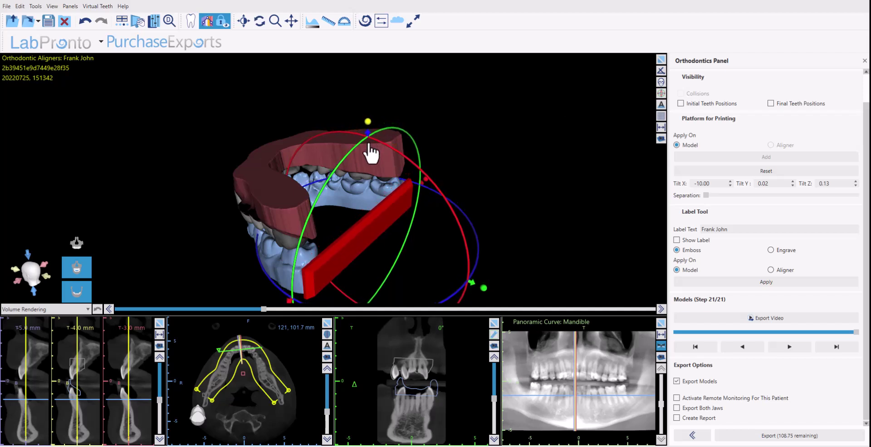
left_click_drag(515, 210, 495, 149)
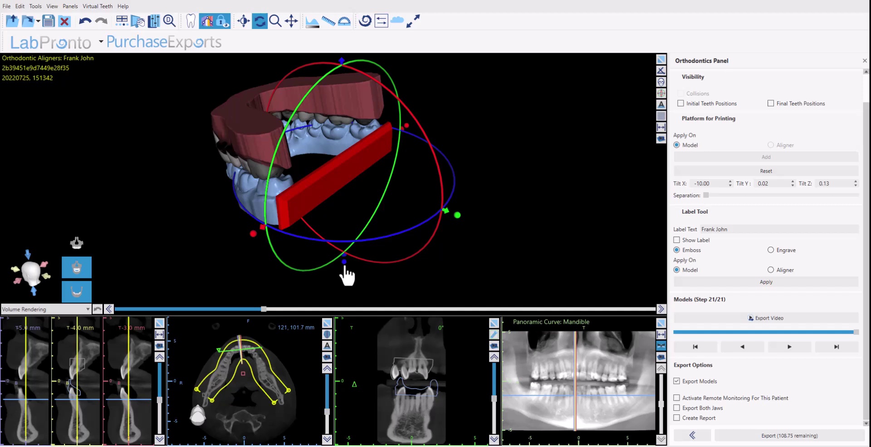
left_click_drag(347, 274, 342, 72)
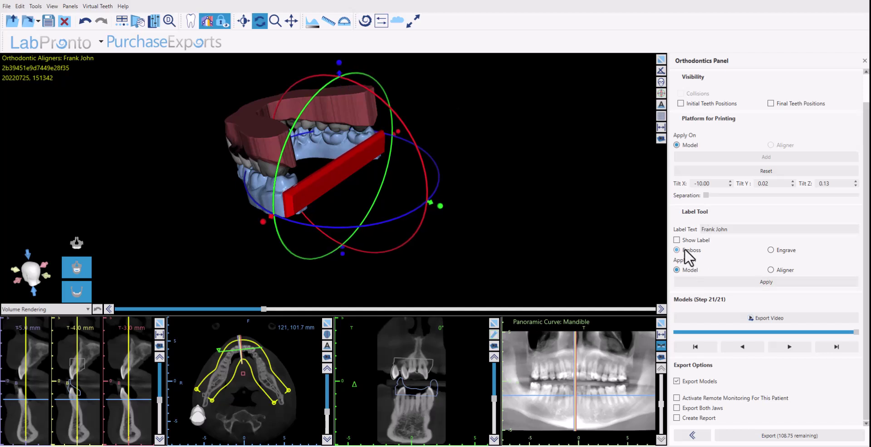
left_click_drag(706, 195, 770, 195)
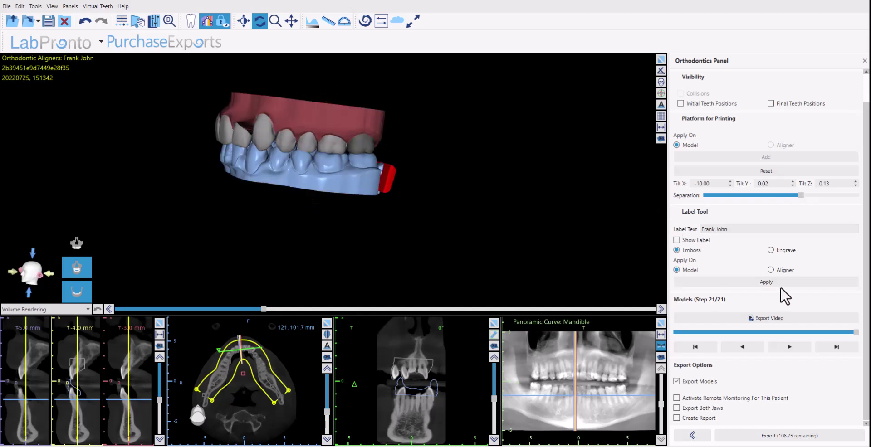
Turn on Show Label and zoom in on the name-and-12 label on the lower model's base.
left_click_drag(213, 297, 398, 297)
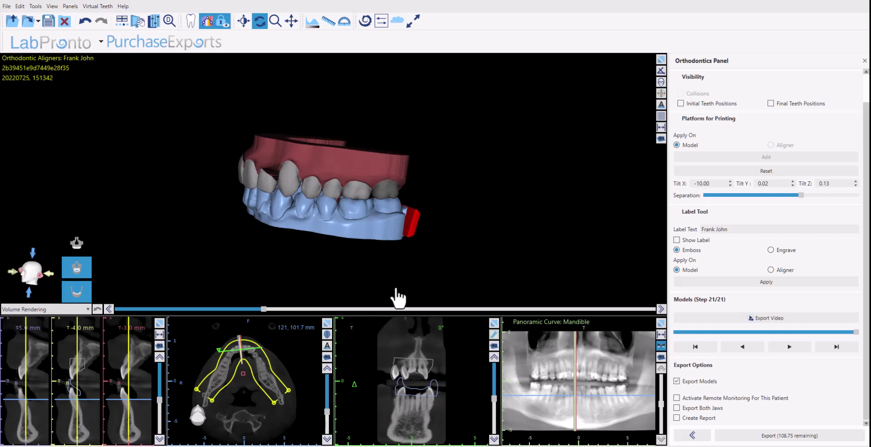
left_click(677, 240)
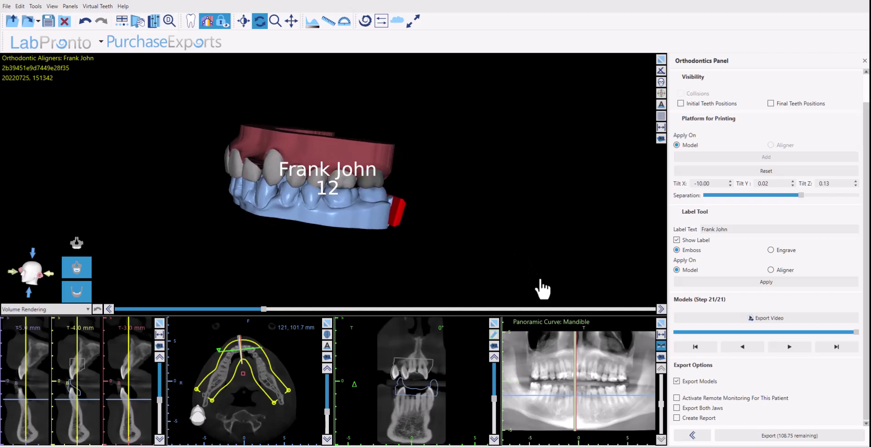
right_click_drag(544, 288, 515, 211)
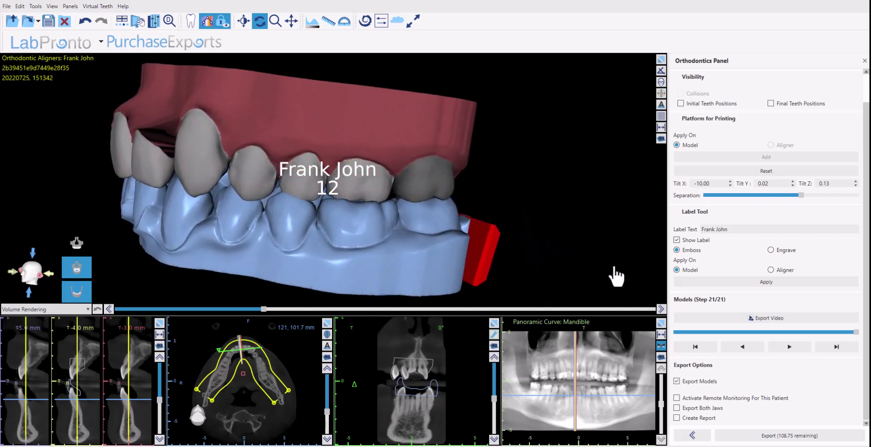
middle_click_drag(614, 272, 521, 171)
middle_click_drag(545, 202, 533, 197)
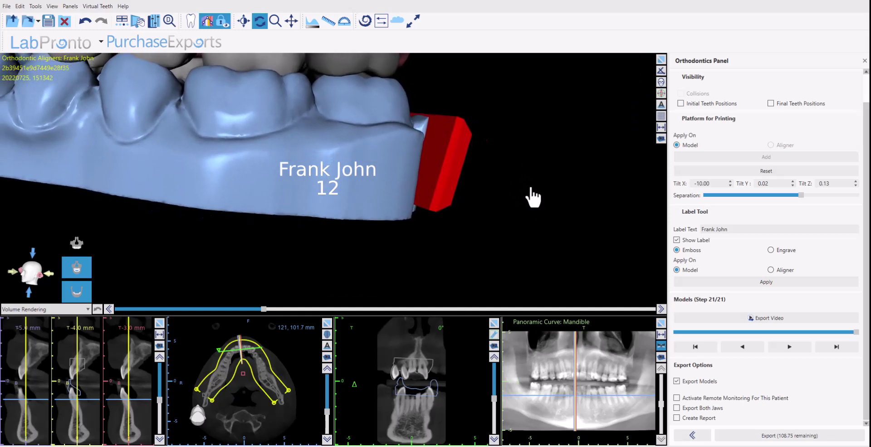
left_click(442, 164)
left_click(355, 249)
left_click(414, 171)
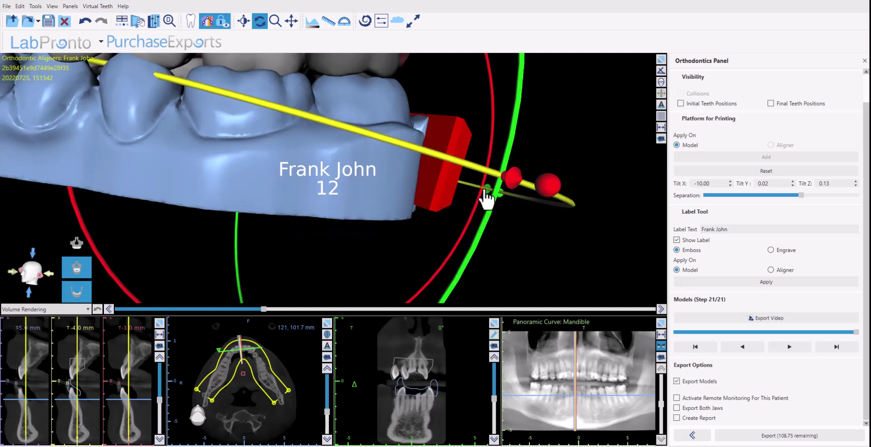
left_click(626, 129)
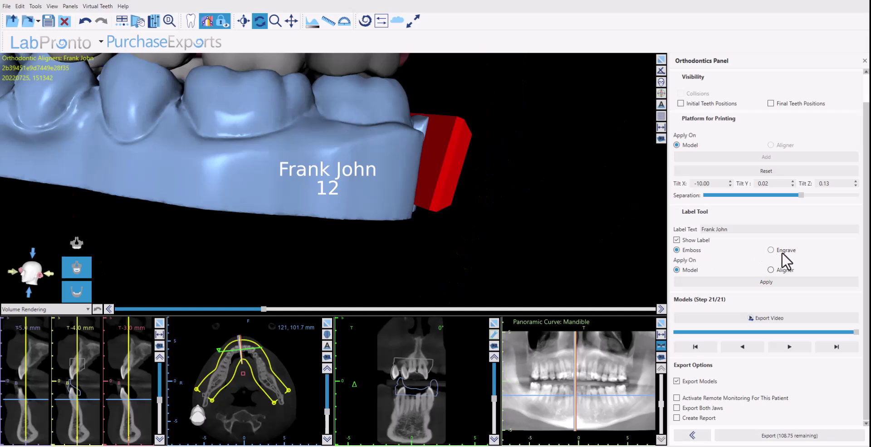
Test-edit the Label Text field by deleting its text, then undo to restore it.
left_click(739, 229)
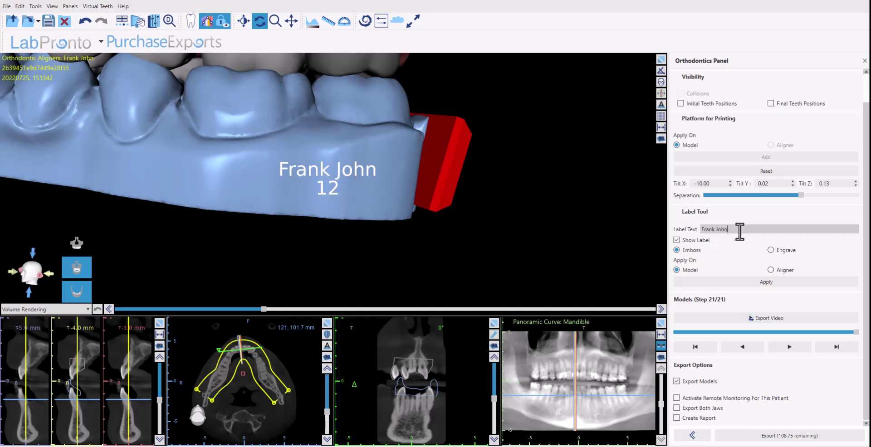
left_click_drag(740, 229, 677, 229)
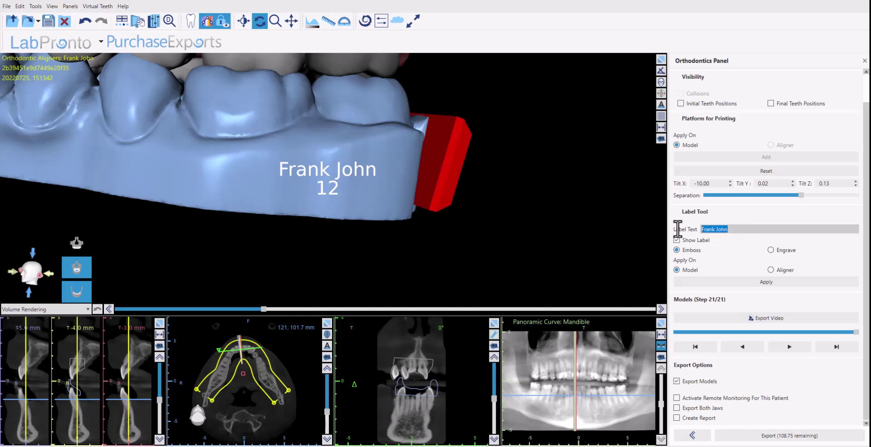
key("BackSpace")
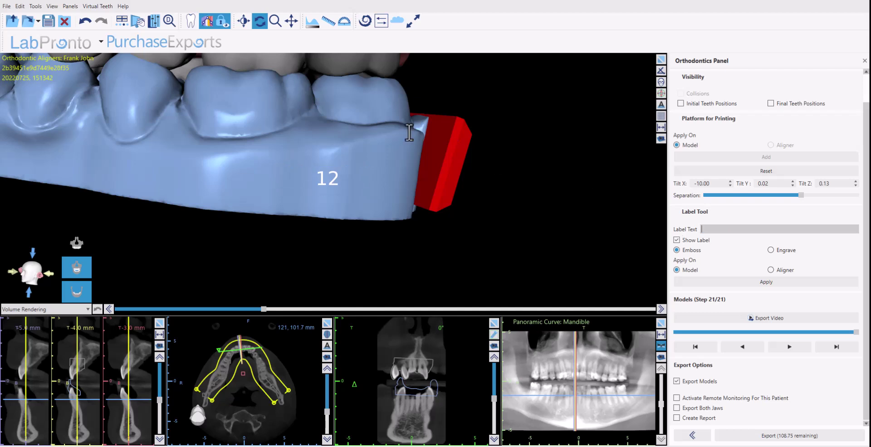
key("ctrl+z")
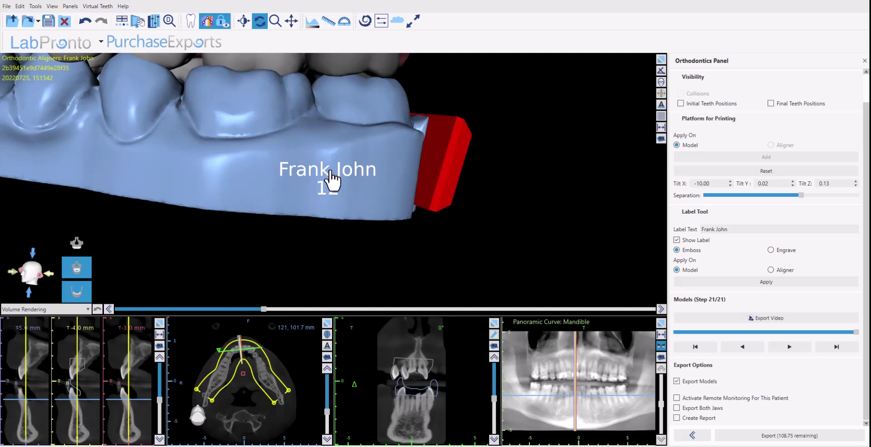
left_click(35, 6)
left_click(43, 133)
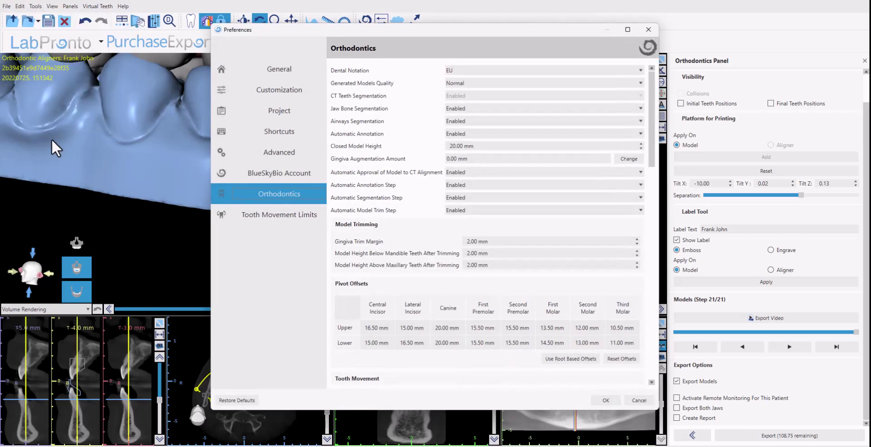
scroll(519, 213, "down", 5)
scroll(514, 229, "down", 5)
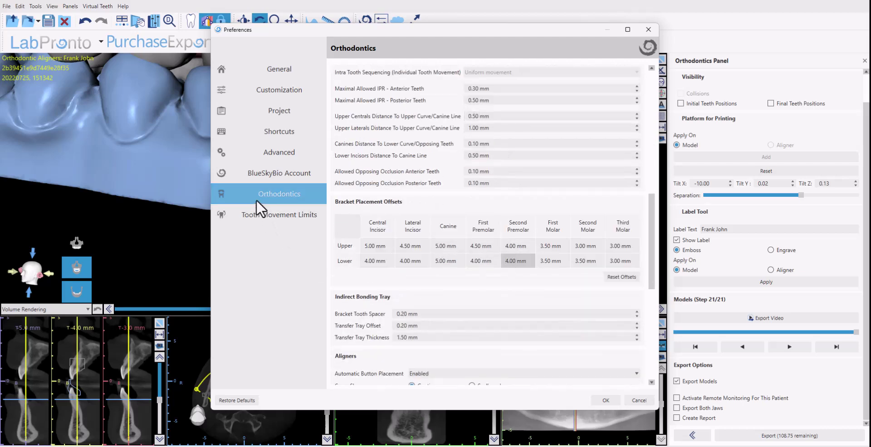
scroll(459, 249, "down", 4)
scroll(454, 252, "down", 1)
scroll(472, 322, "down", 3)
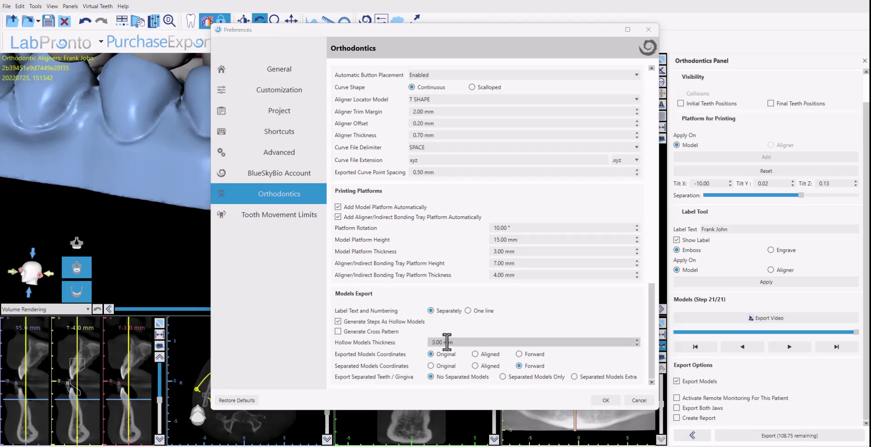
left_click(649, 30)
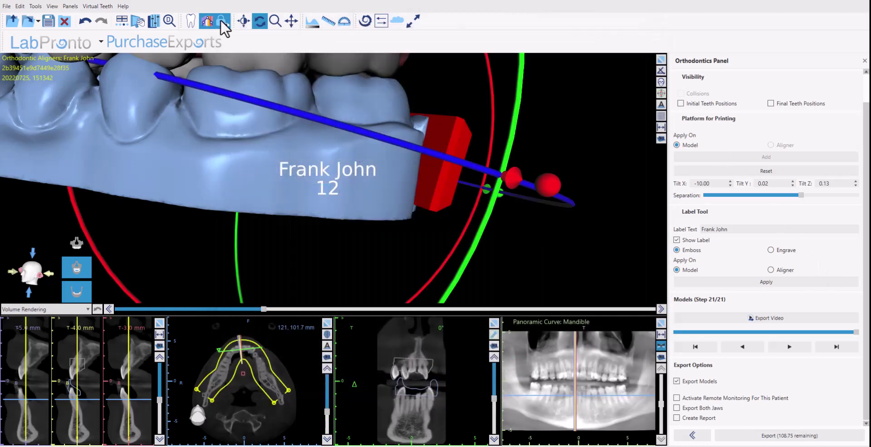
Apply the patient-name and 12 label to the lower model base, accepting the hollow-model warnings.
left_click(200, 86)
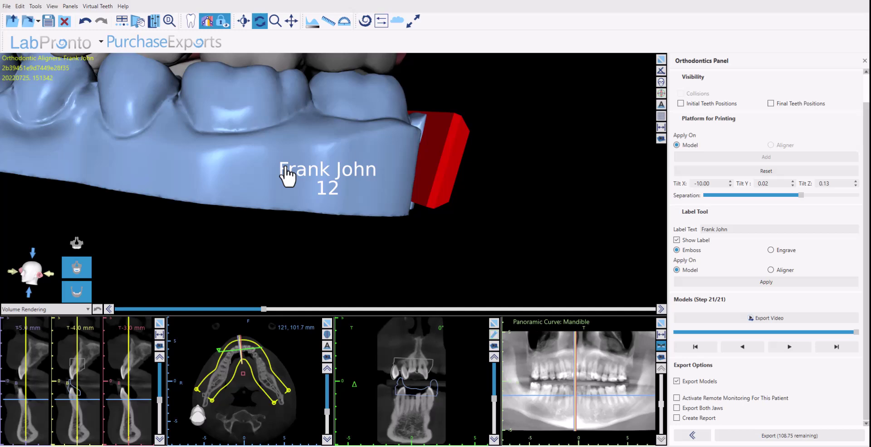
left_click_drag(328, 245, 325, 244)
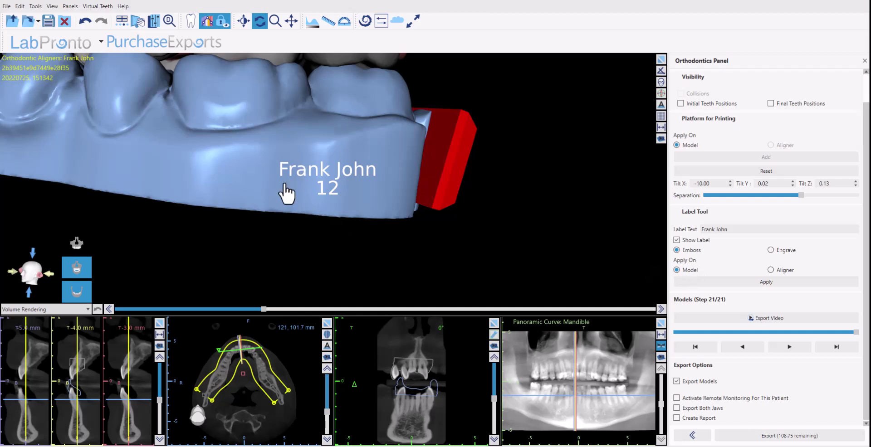
left_click(766, 281)
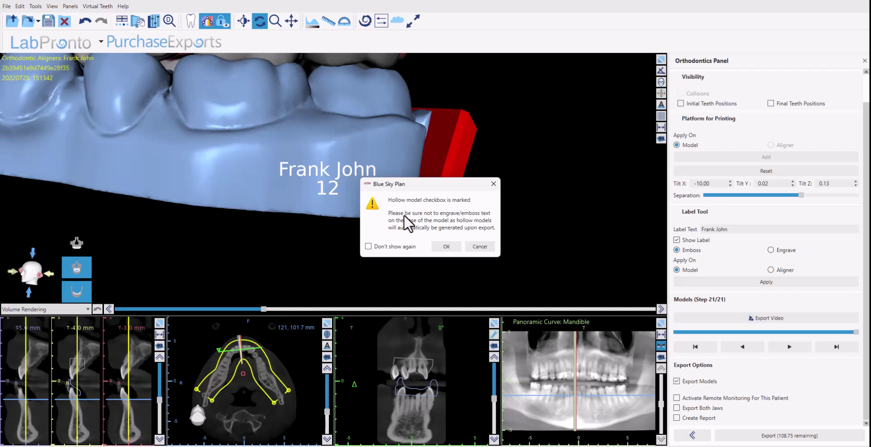
left_click(494, 183)
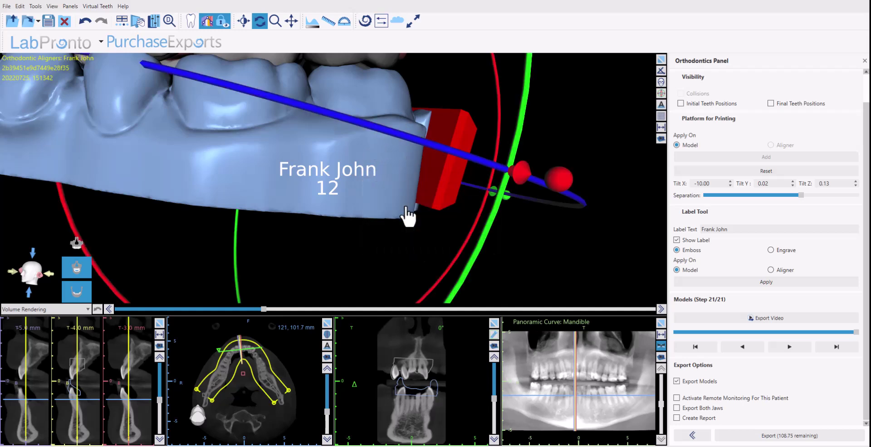
left_click(803, 283)
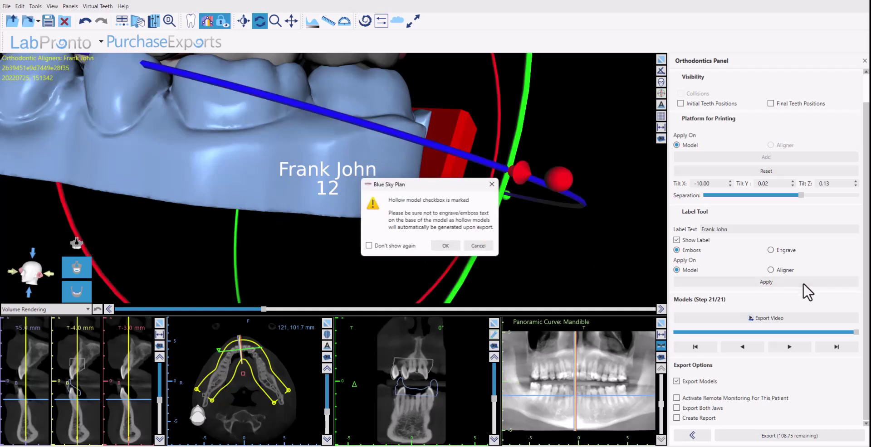
left_click(446, 246)
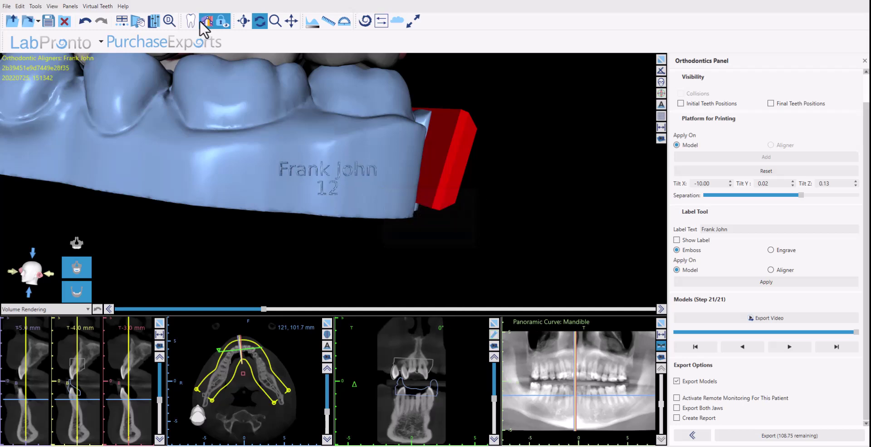
Move the Models step slider back to aligner step 10 of 21.
left_click(301, 173)
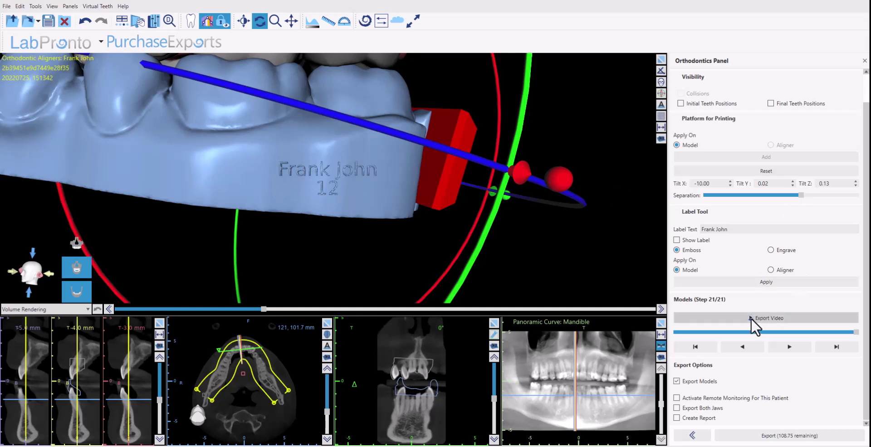
left_click_drag(856, 333, 763, 328)
left_click_drag(409, 145, 431, 220)
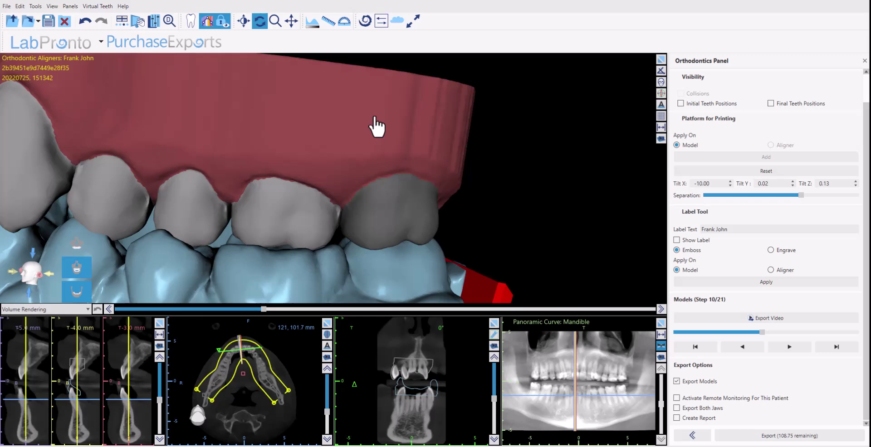
Enable Show Label and emboss the name with number 10, accepting the hollow-model warning.
left_click(694, 242)
left_click_drag(538, 166, 490, 173)
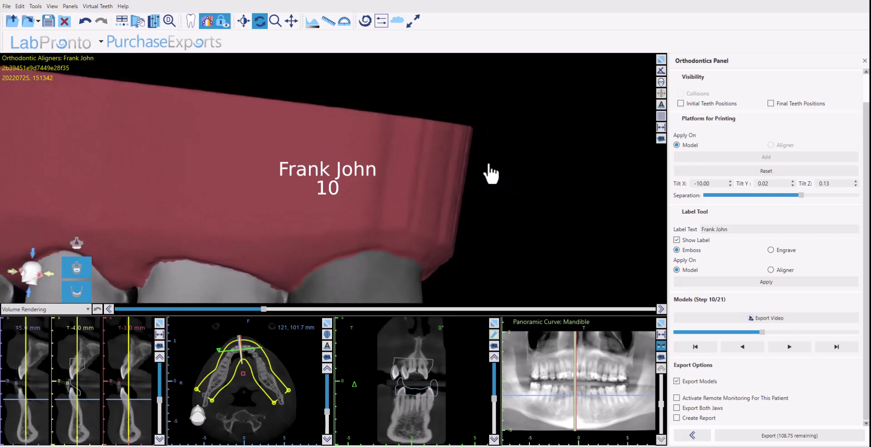
left_click(773, 282)
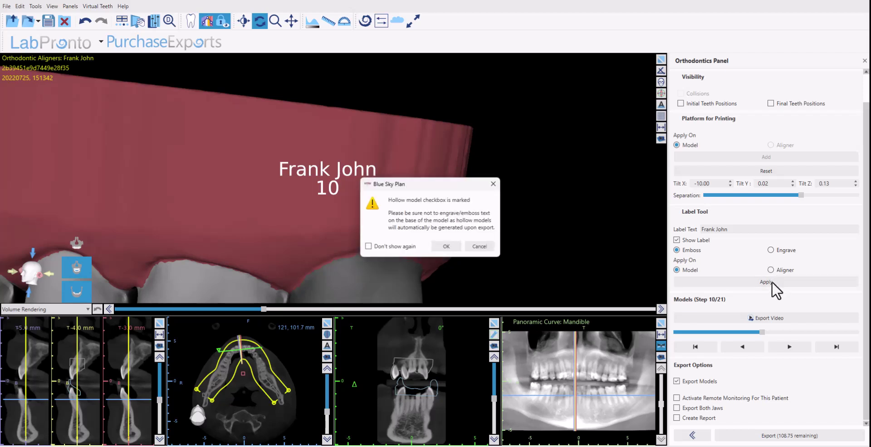
left_click(447, 246)
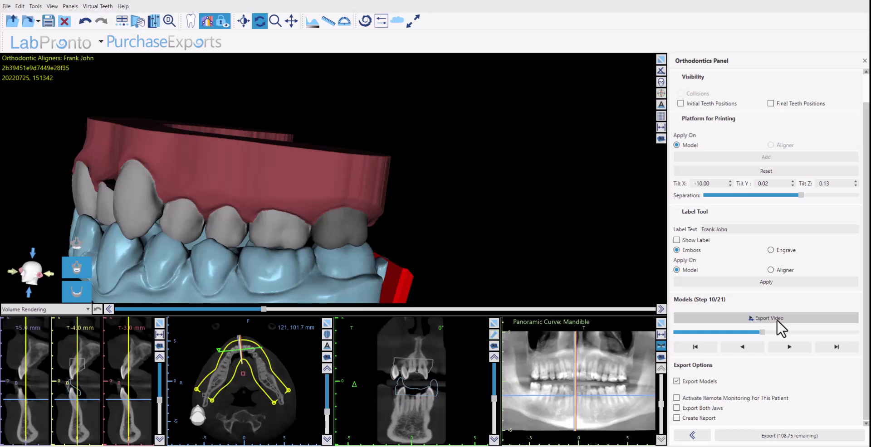
Open the Export Video options, then close them without exporting a video.
left_click(744, 318)
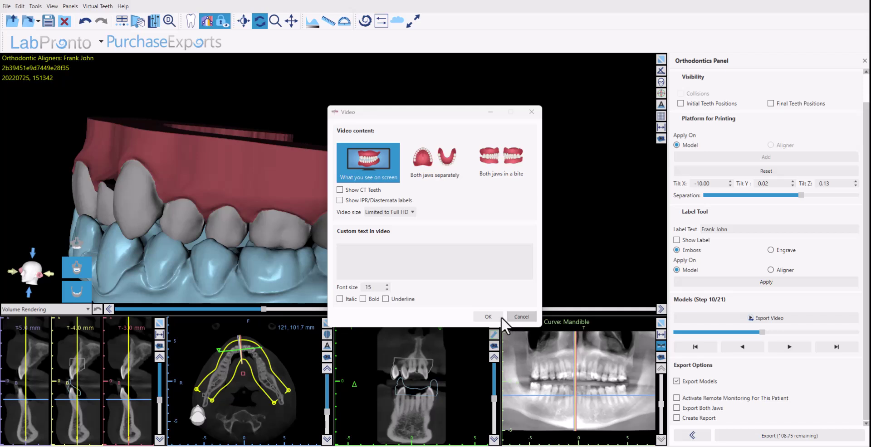
left_click(527, 316)
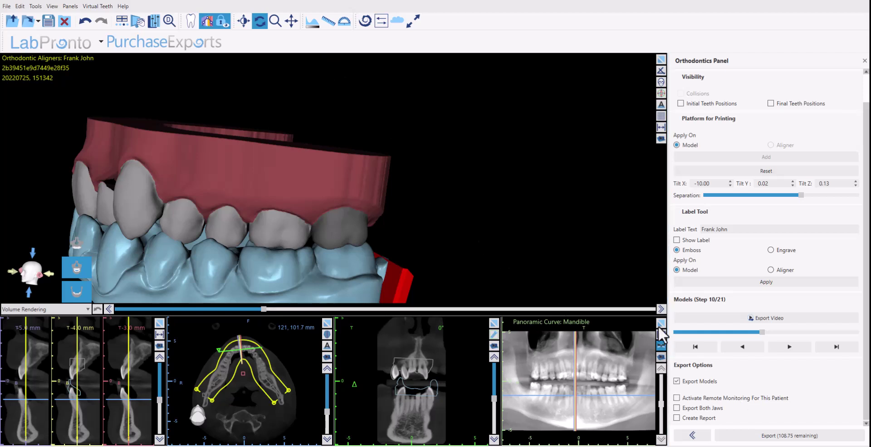
Enable Export Both Jaws and Create Report, then start the model export.
left_click_drag(549, 160, 533, 152)
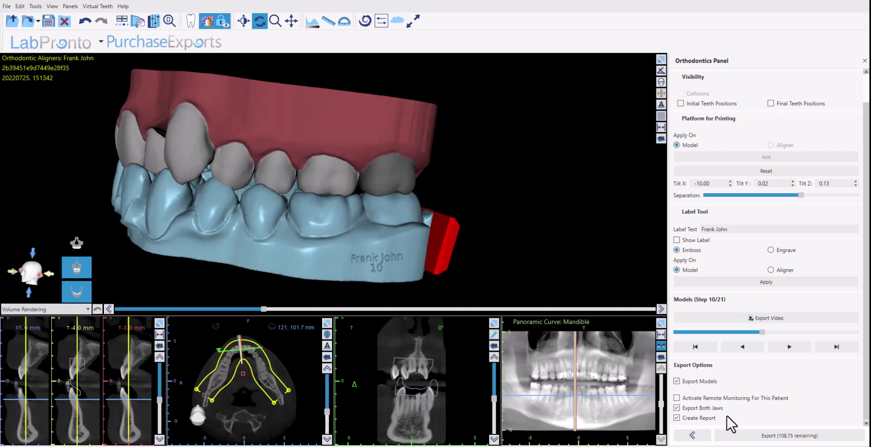
left_click(678, 408)
left_click(802, 436)
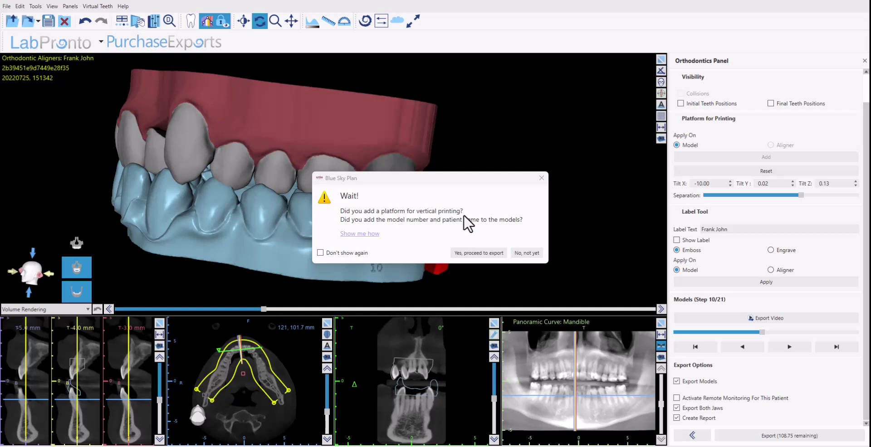
Export the aligner models to a new Desktop folder named 'demoexport'.
left_click(475, 254)
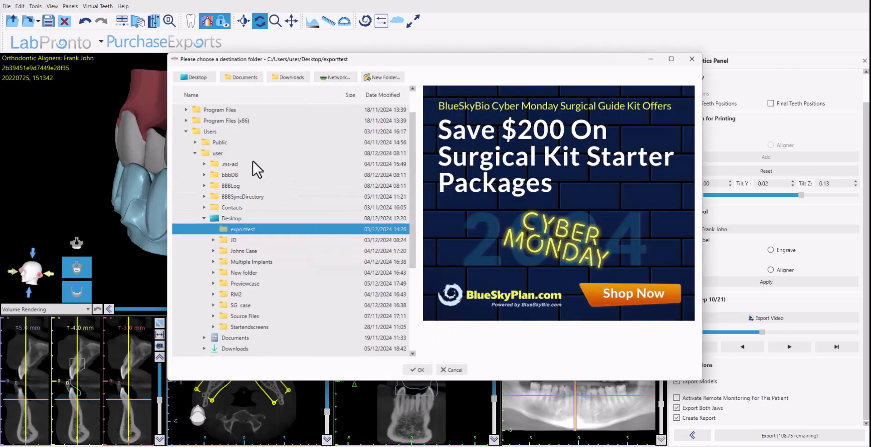
left_click(228, 220)
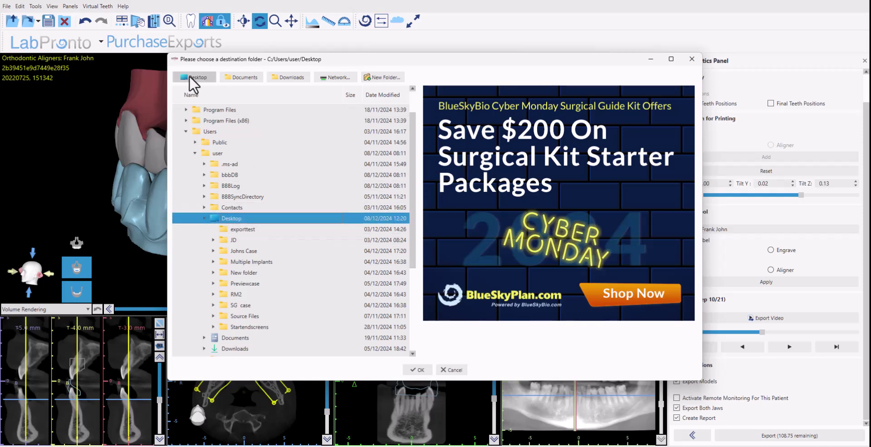
left_click(373, 77)
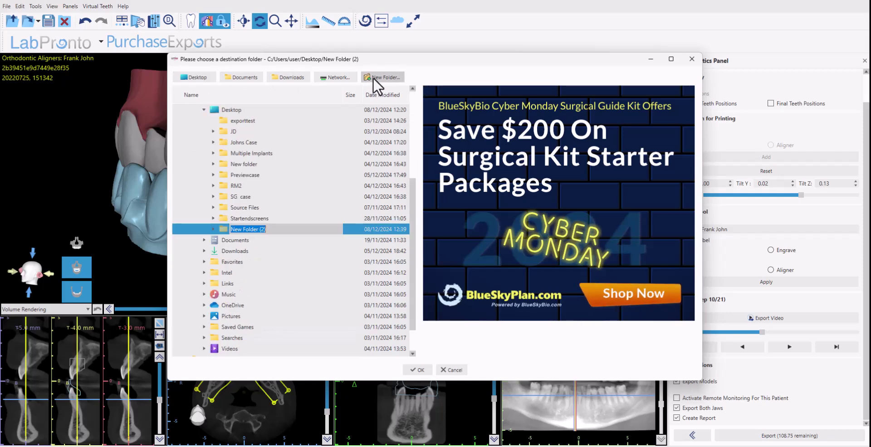
type("demo")
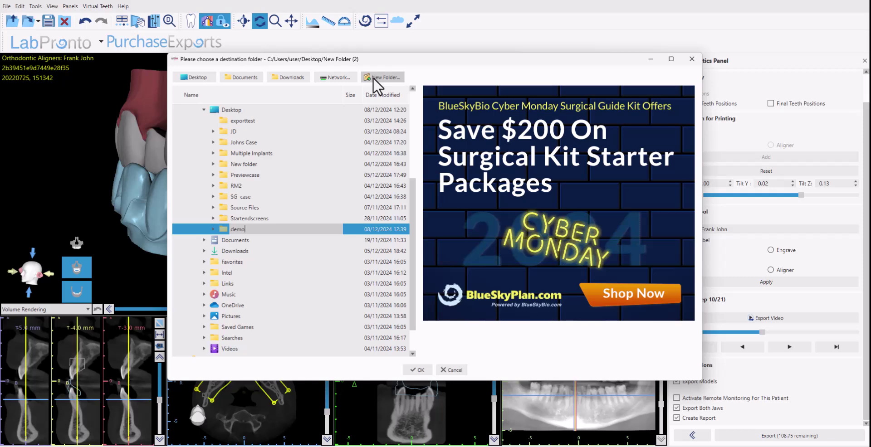
type("export")
key("Return")
left_click(419, 371)
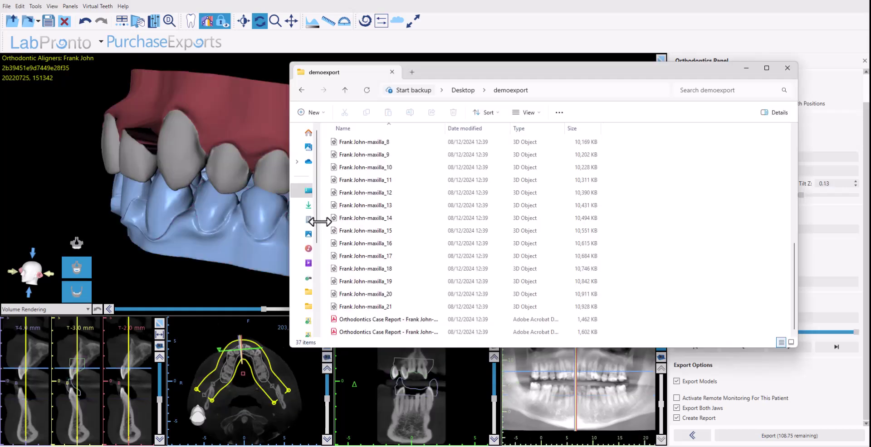
Review the demoexport files and open the first Orthodontics Case Report PDF.
left_click_drag(319, 222, 319, 222)
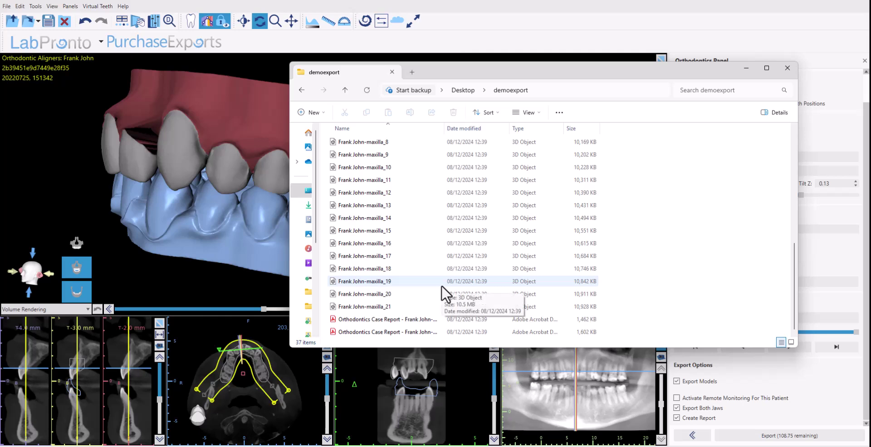
scroll(441, 285, "up", 3)
scroll(442, 294, "up", 2)
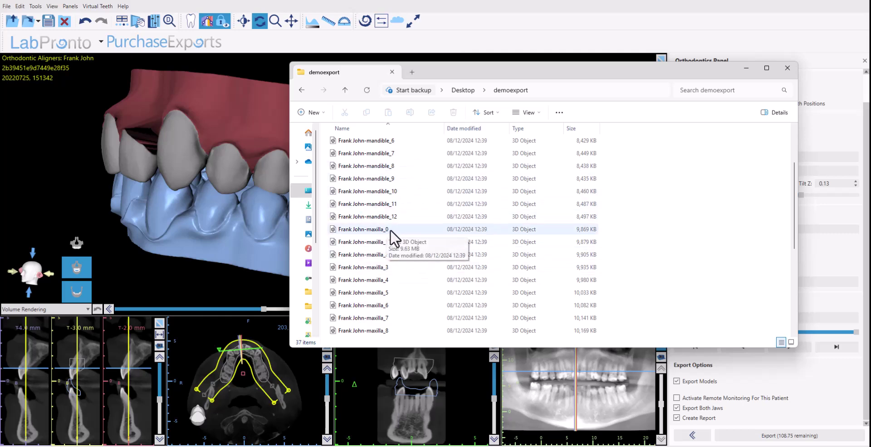
scroll(390, 229, "down", 5)
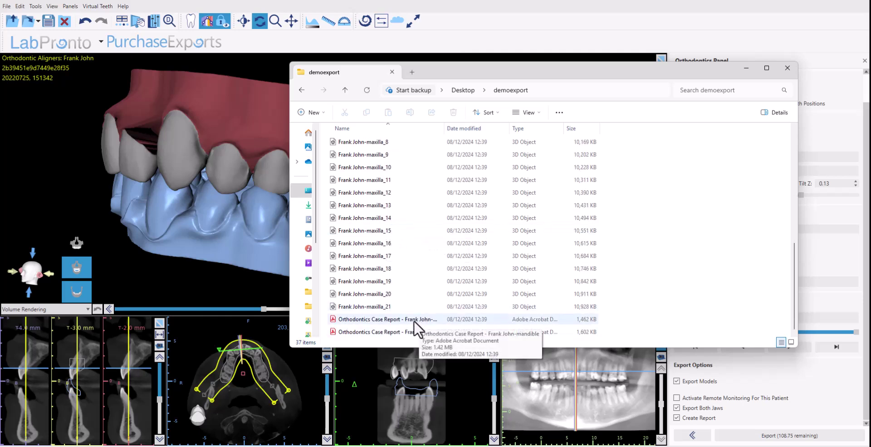
double_click(414, 320)
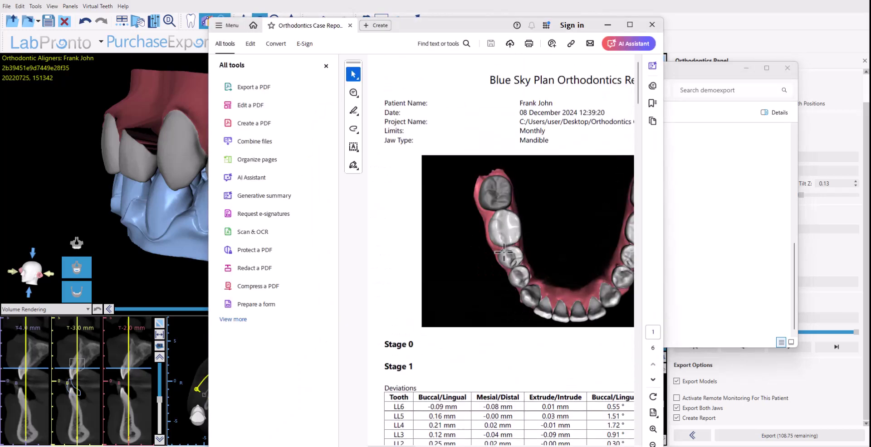
Scroll the mandible case report down to the Stage 1 and Stage 2 deviation tables.
scroll(503, 257, "down", 5)
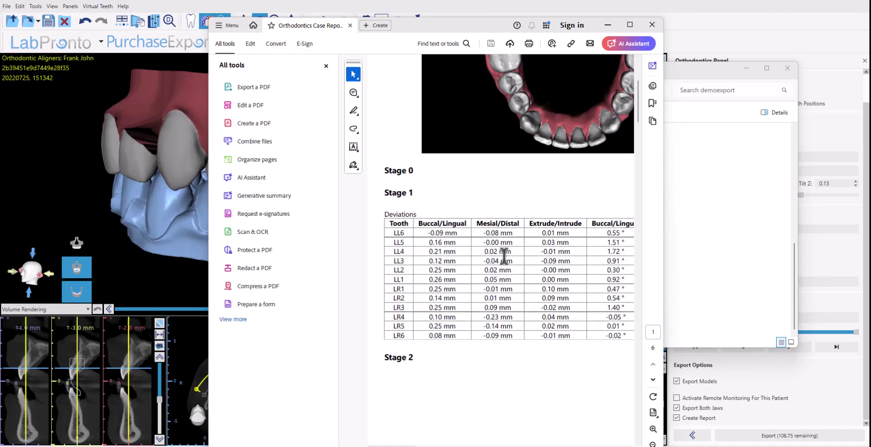
scroll(503, 255, "down", 10)
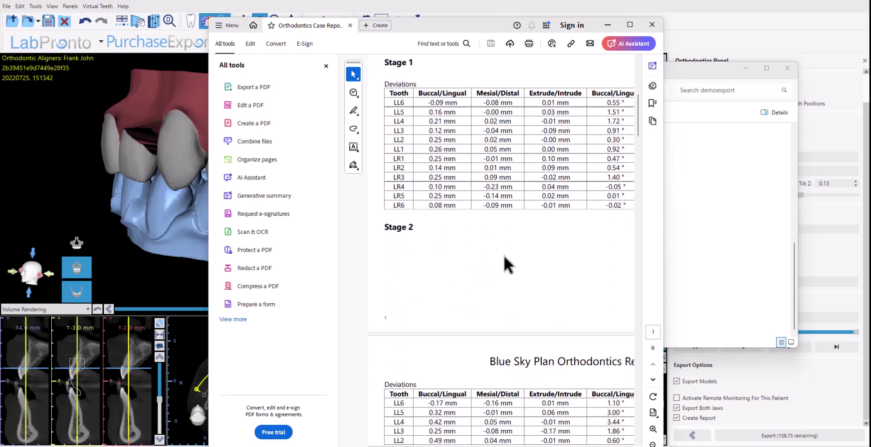